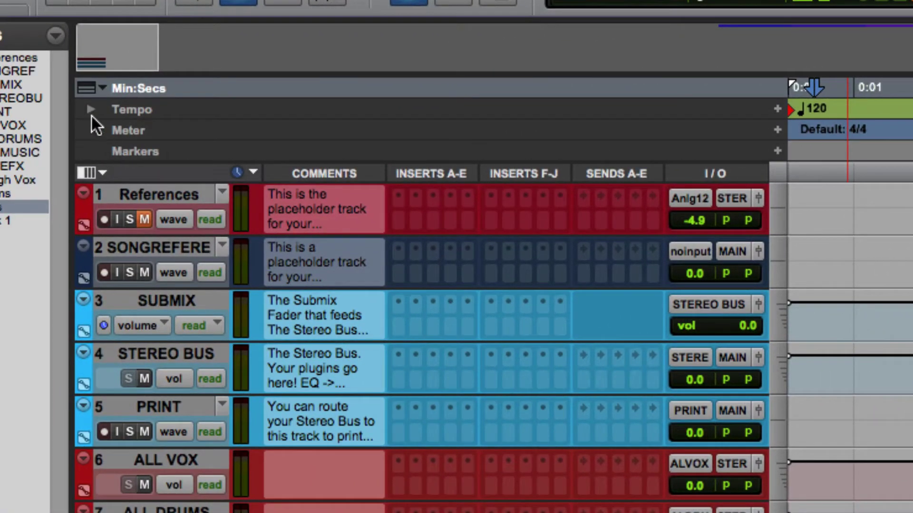
Hide the Tempo ruler, then show it again in the edit window
click(91, 89)
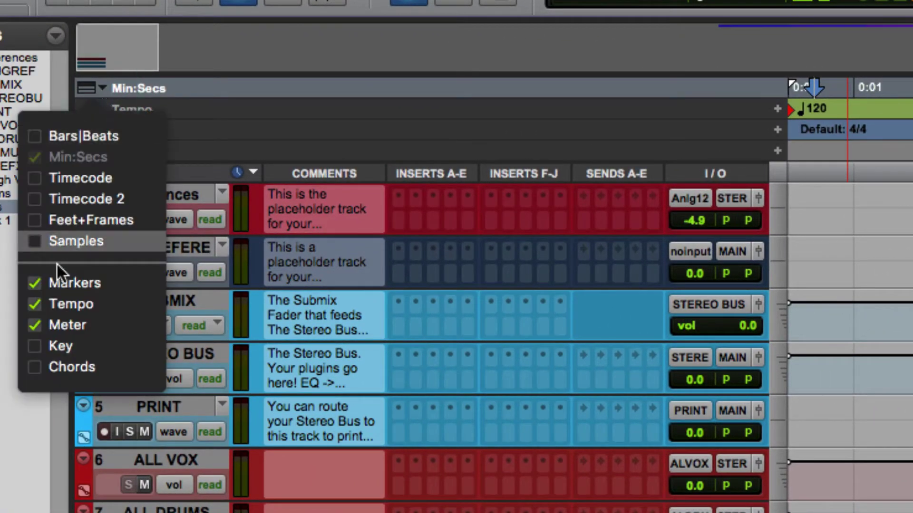
click(35, 304)
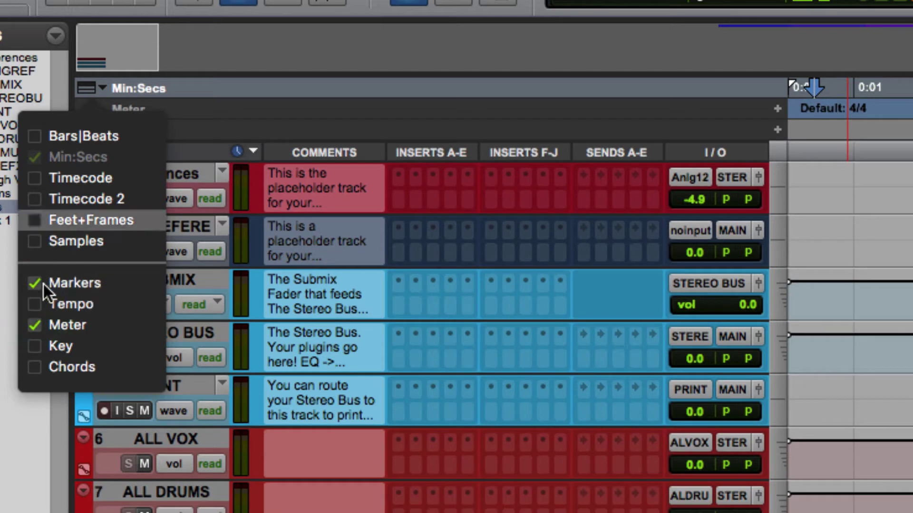
click(226, 108)
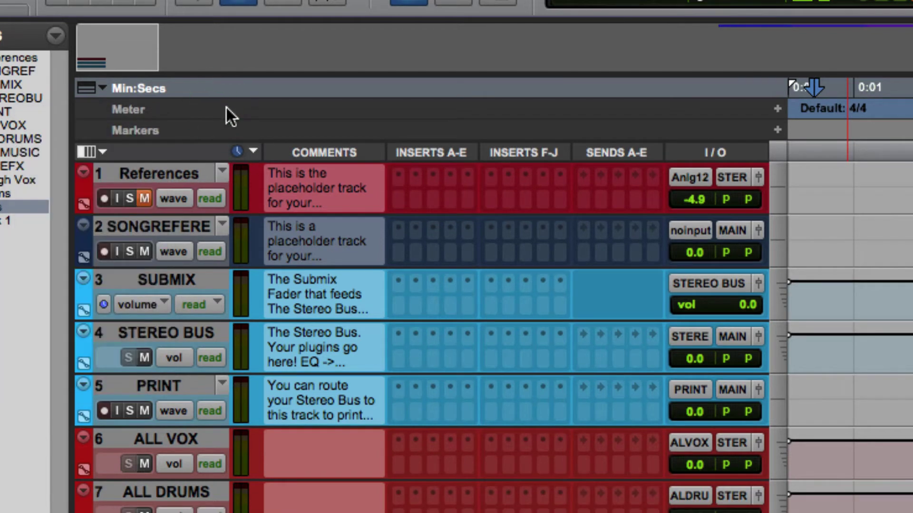
click(97, 87)
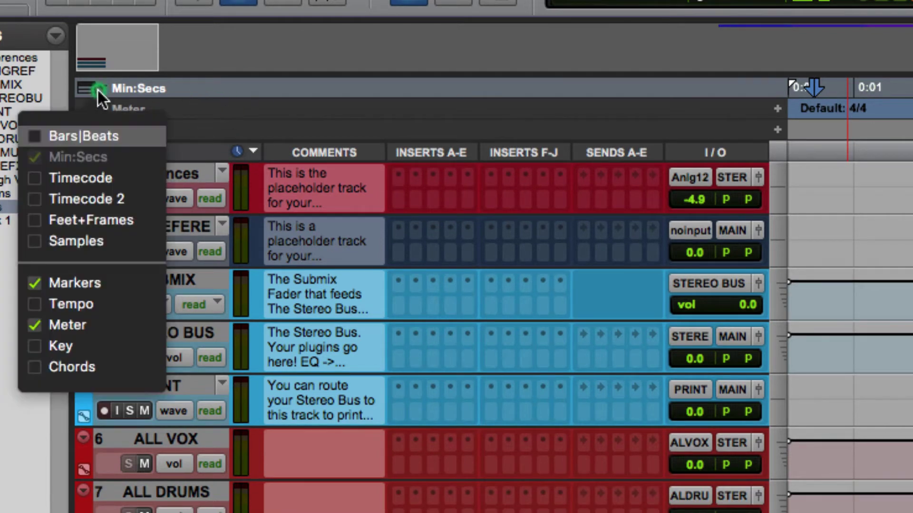
click(38, 307)
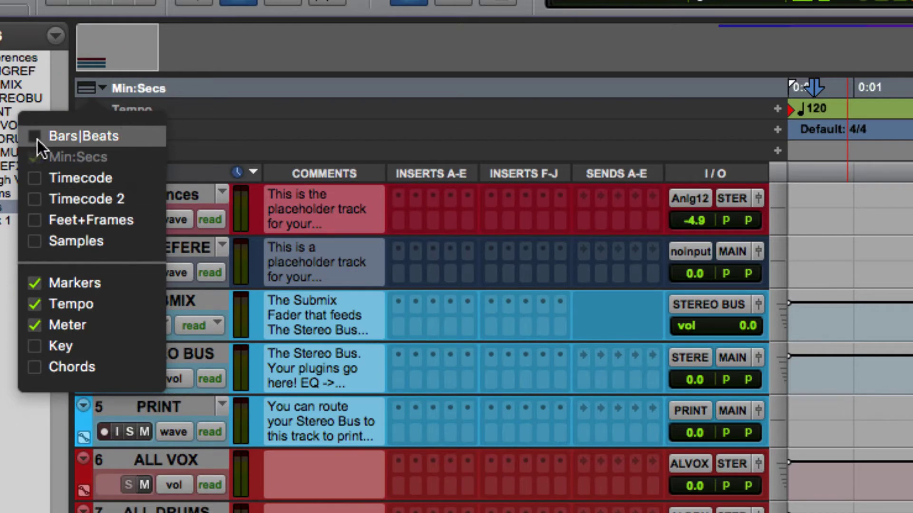
click(844, 186)
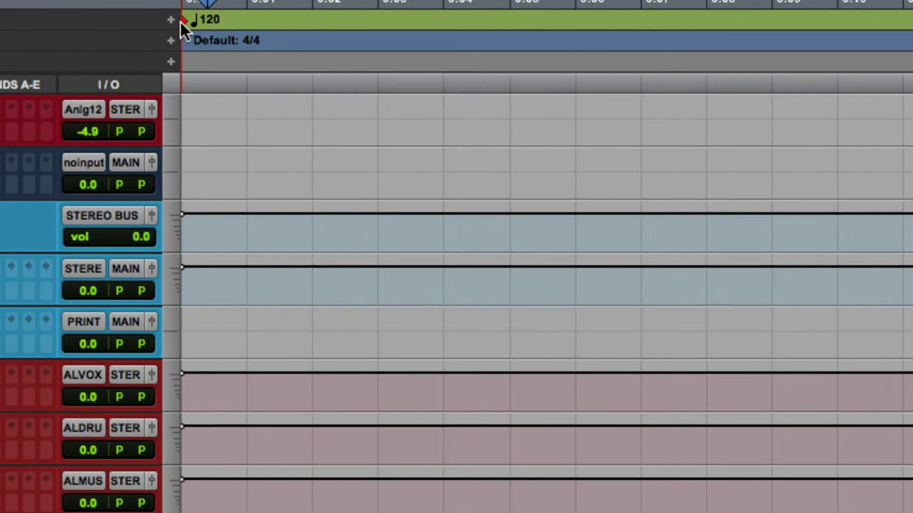
Change the first tempo marker from 120 to 60 BPM
double_click(184, 22)
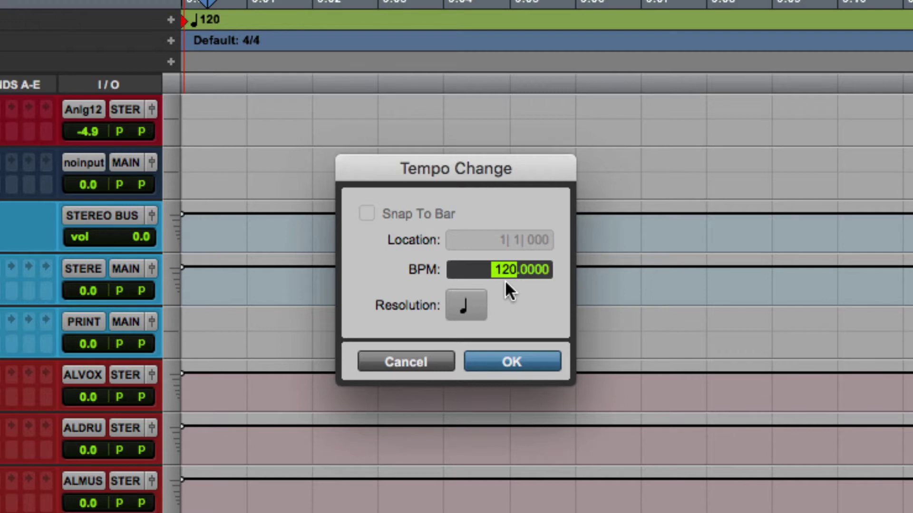
text(60)
key(Return)
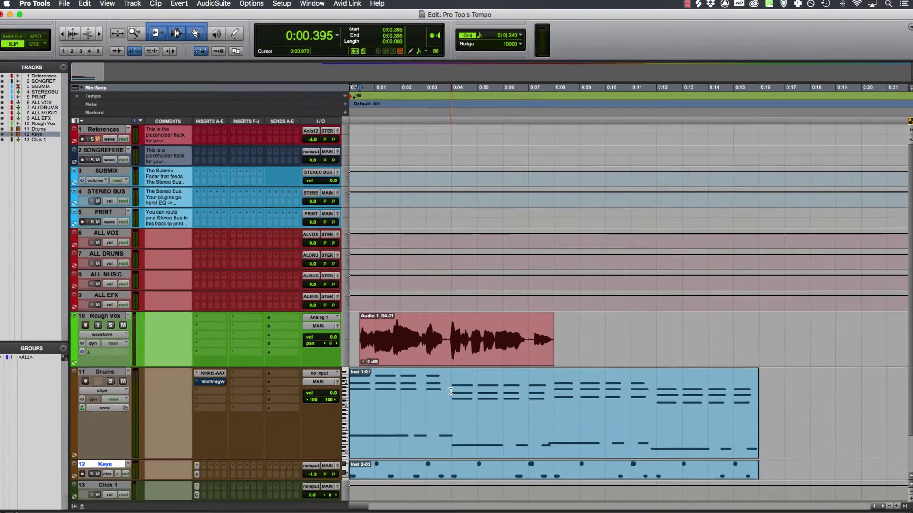
key(ctrl+z)
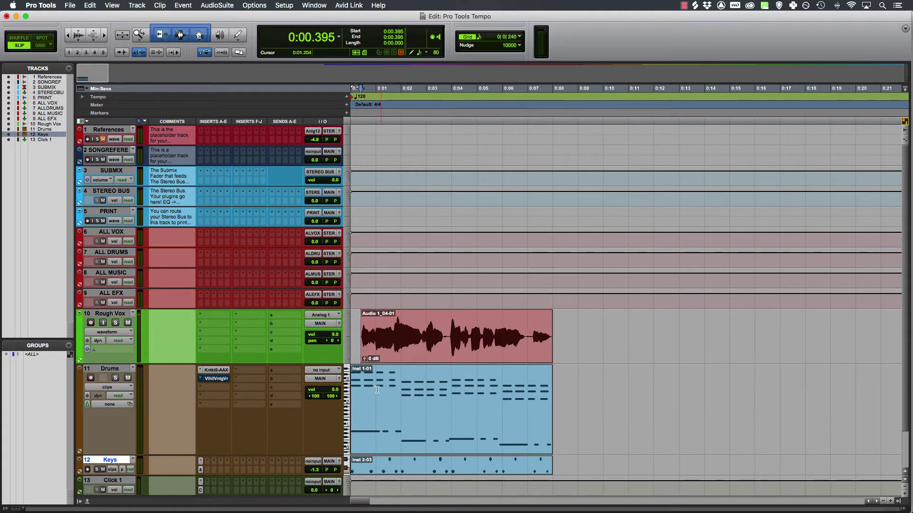
key(alt+4)
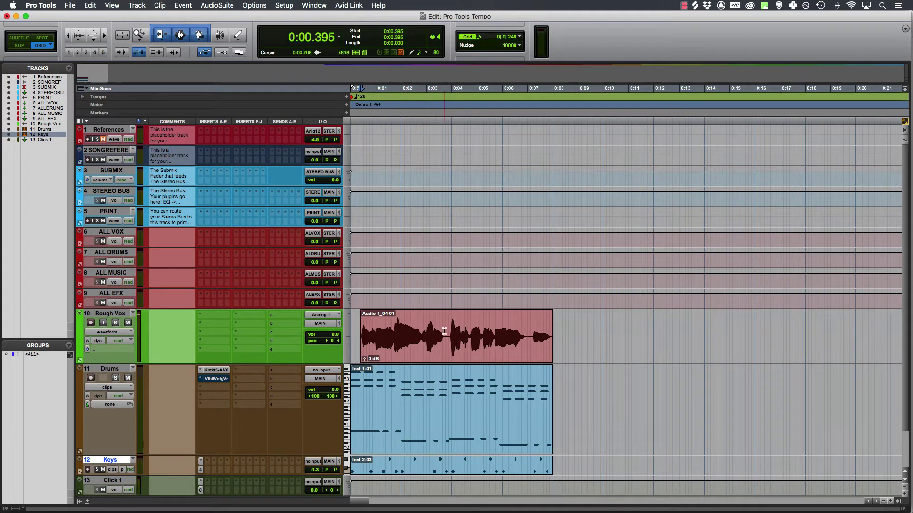
click(397, 367)
double_click(352, 98)
text(60)
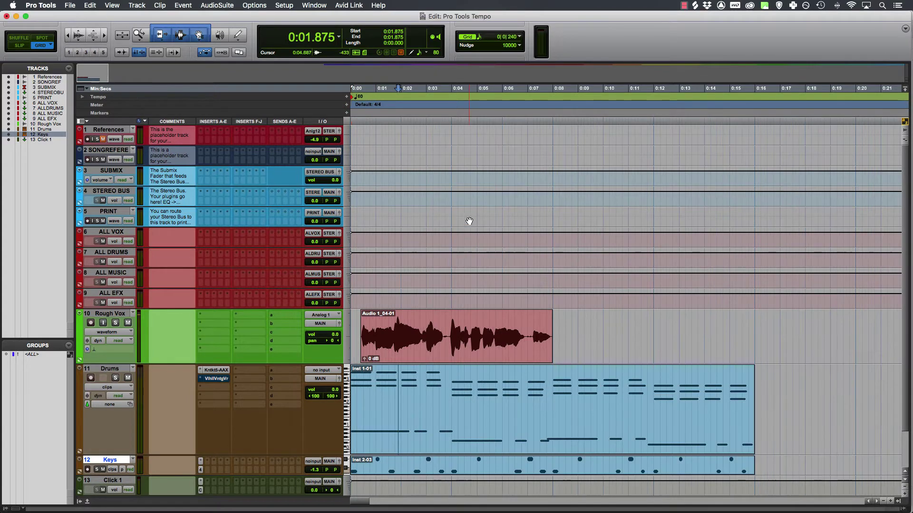
key(Return)
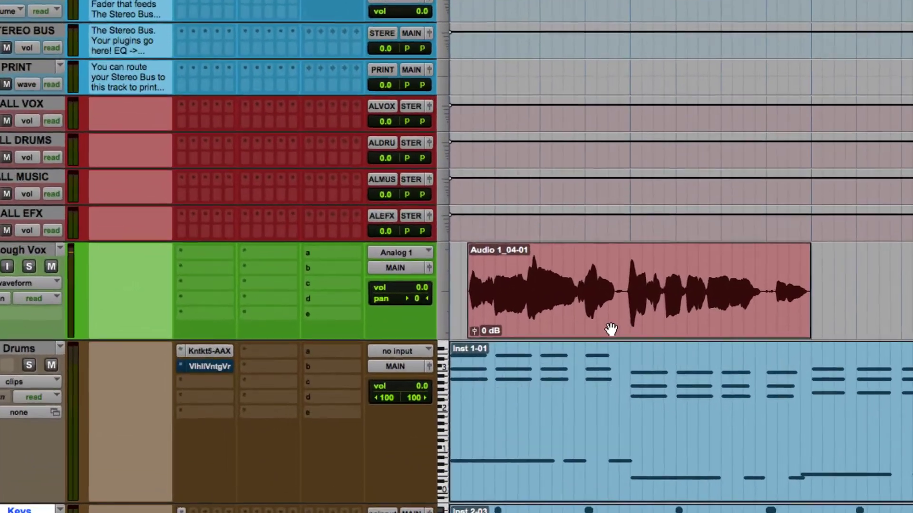
click(611, 328)
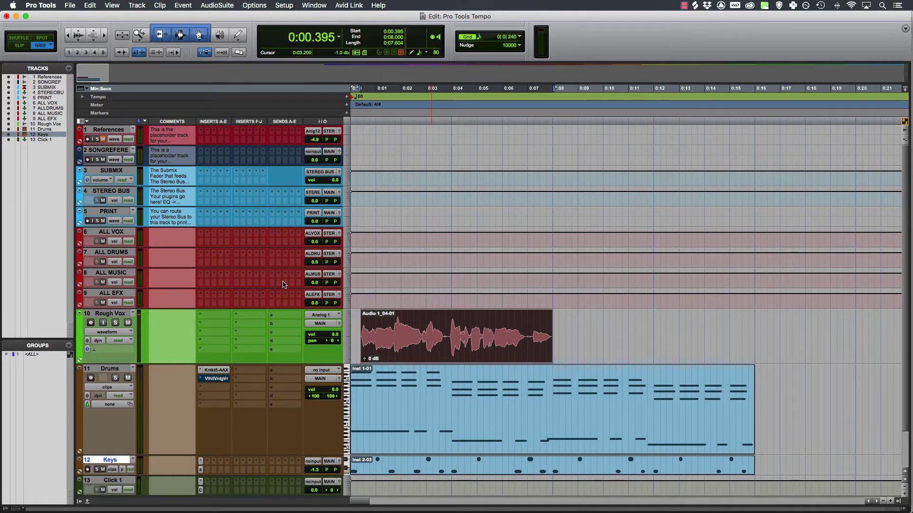
Open the Transport and switch Conductor off, then back on, so the 60 BPM tempo map applies
key(super+1)
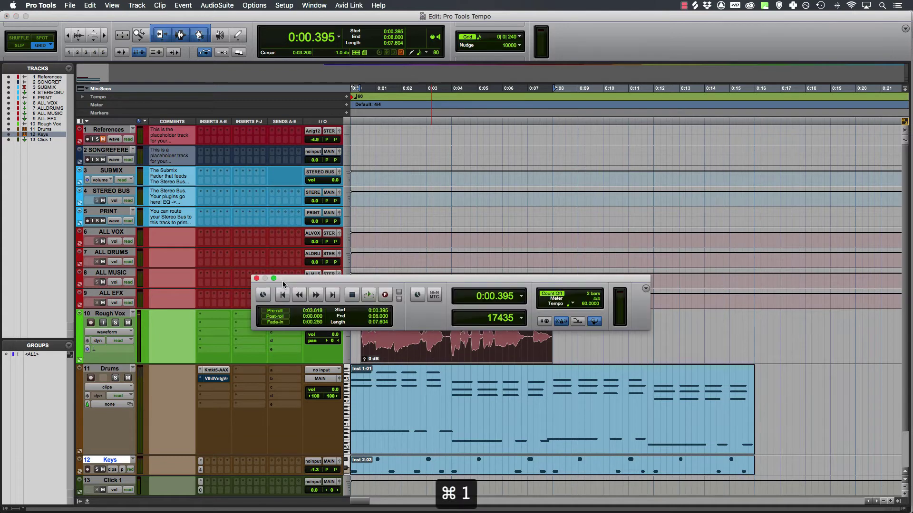
click(594, 322)
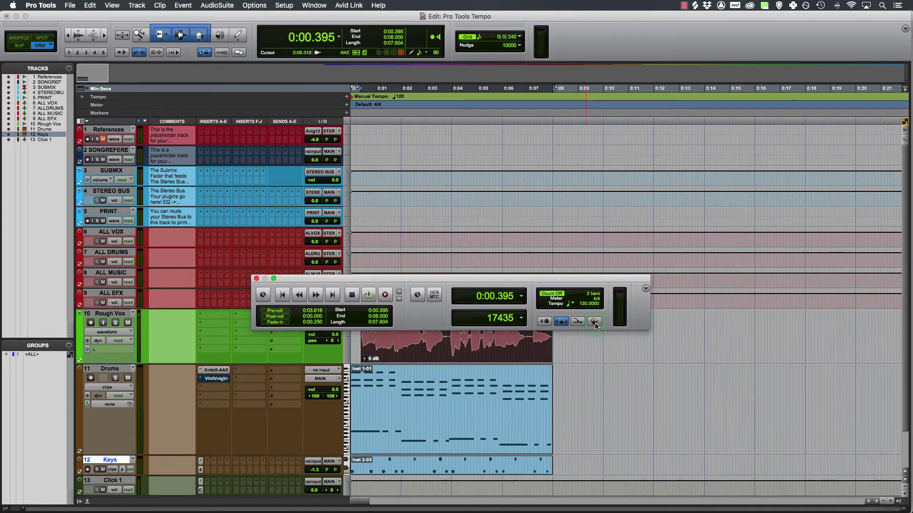
click(349, 98)
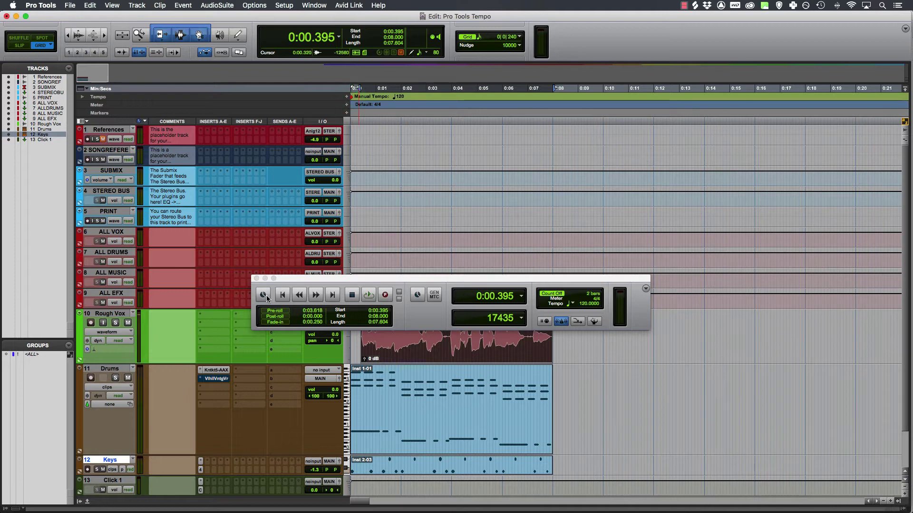
click(257, 278)
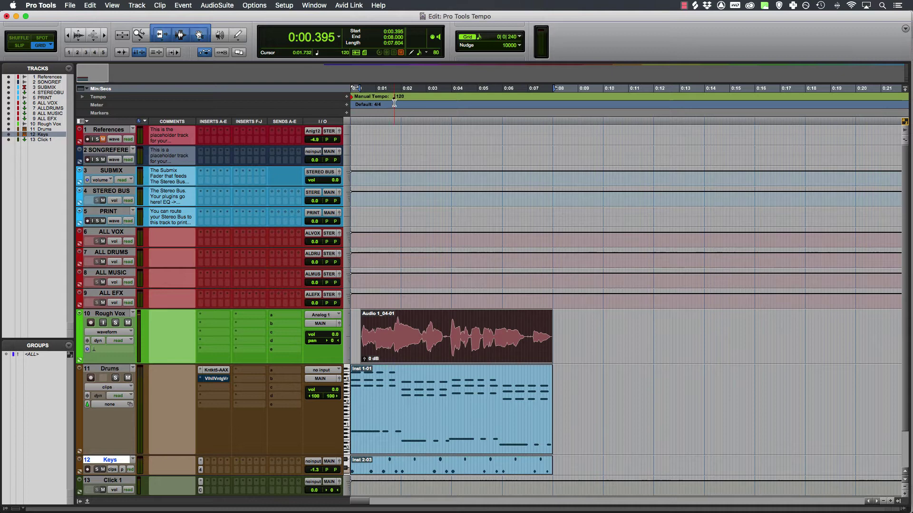
key(super+1)
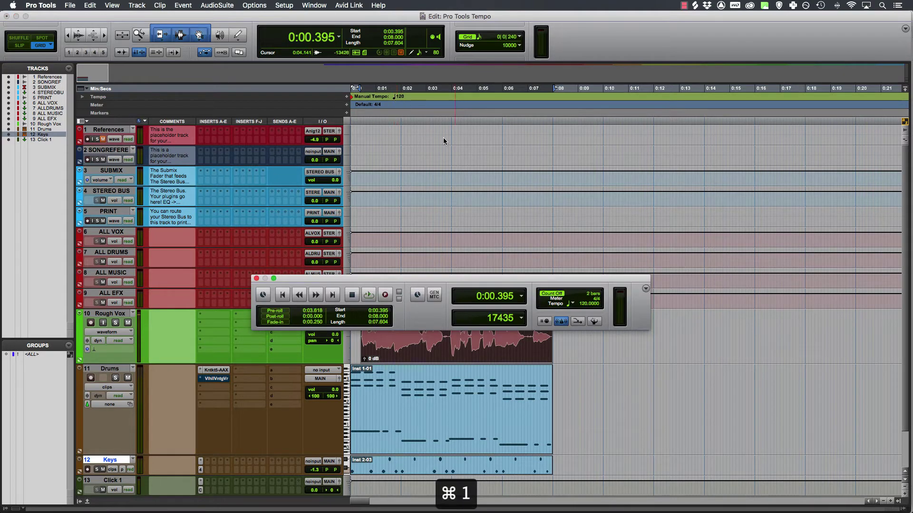
click(594, 321)
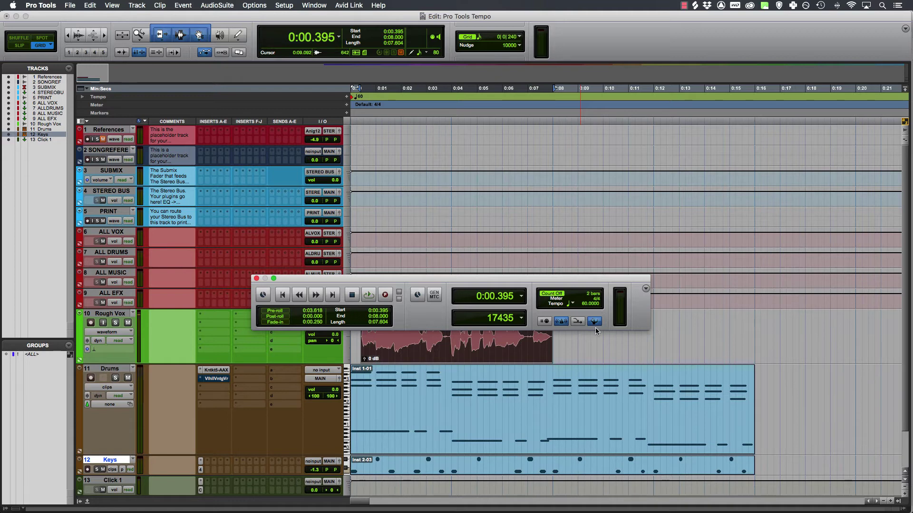
Leave Count Off disabled, close the Transport, and place the edit cursor at 0:08.000
click(556, 296)
click(558, 296)
click(558, 297)
click(256, 279)
click(557, 334)
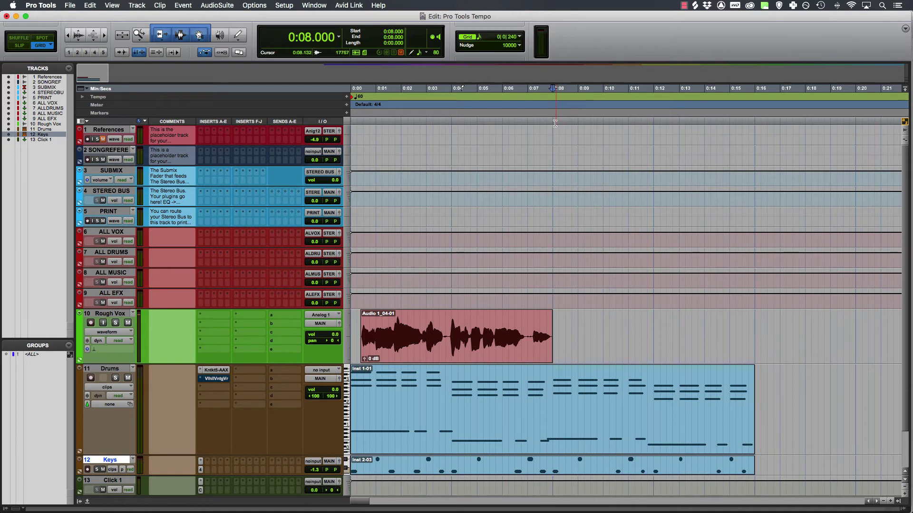
Insert a 120 BPM tempo marker at 0:08 on the Tempo ruler
ctrl+click(555, 99)
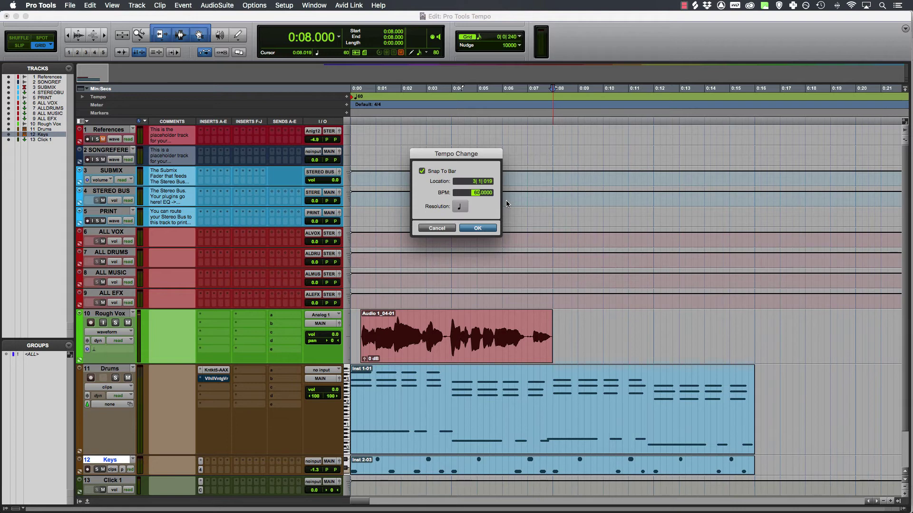
text(120)
key(Return)
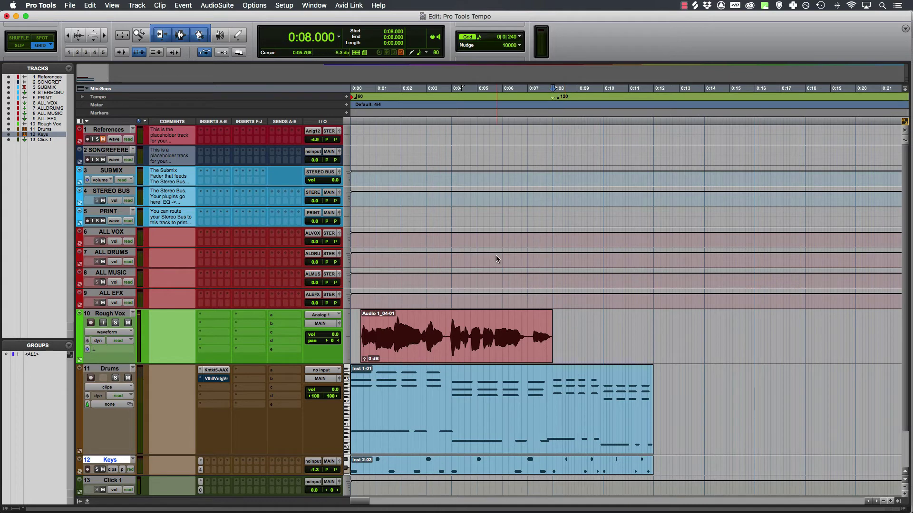
click(116, 480)
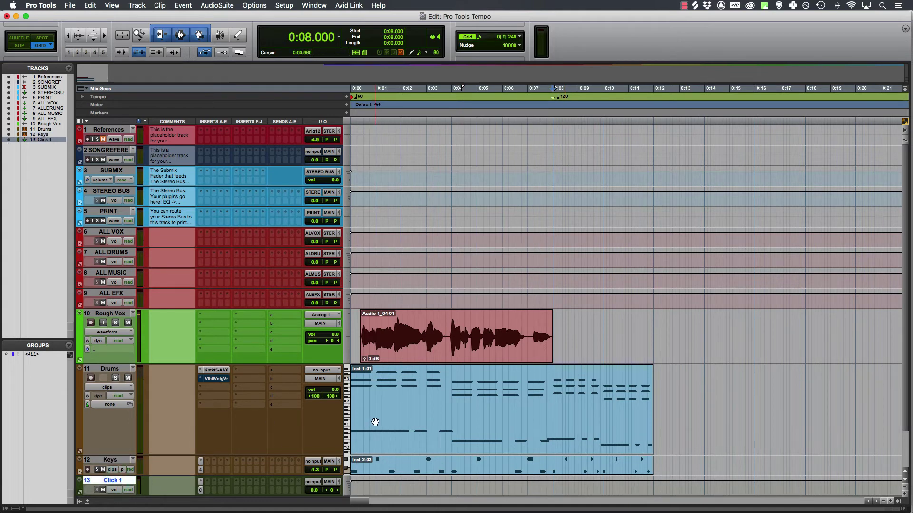
click(137, 5)
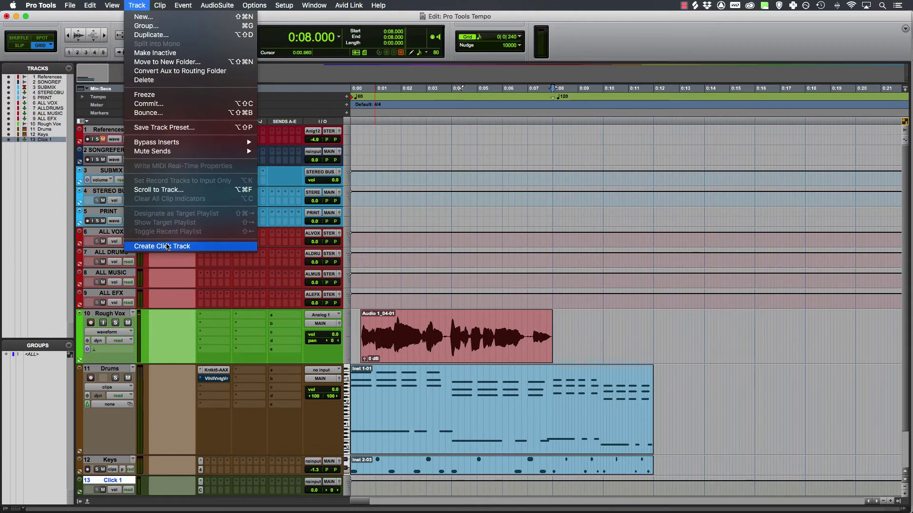
click(592, 328)
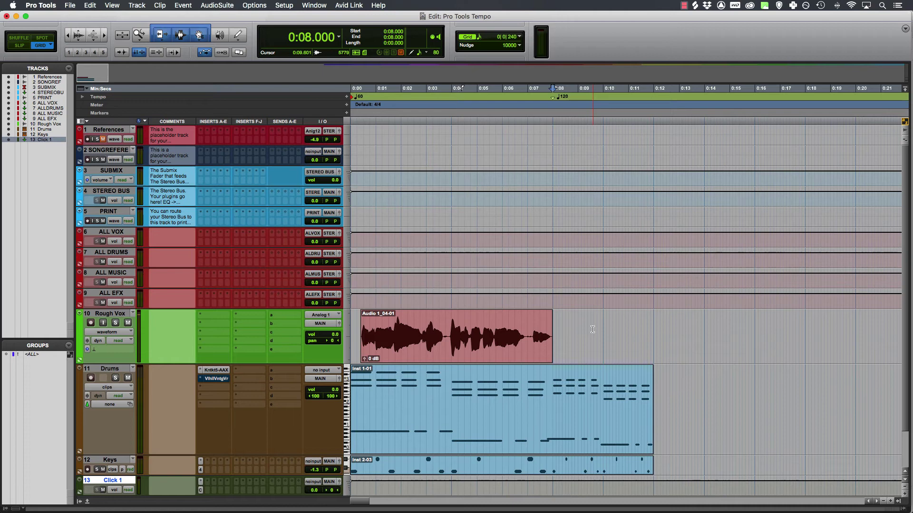